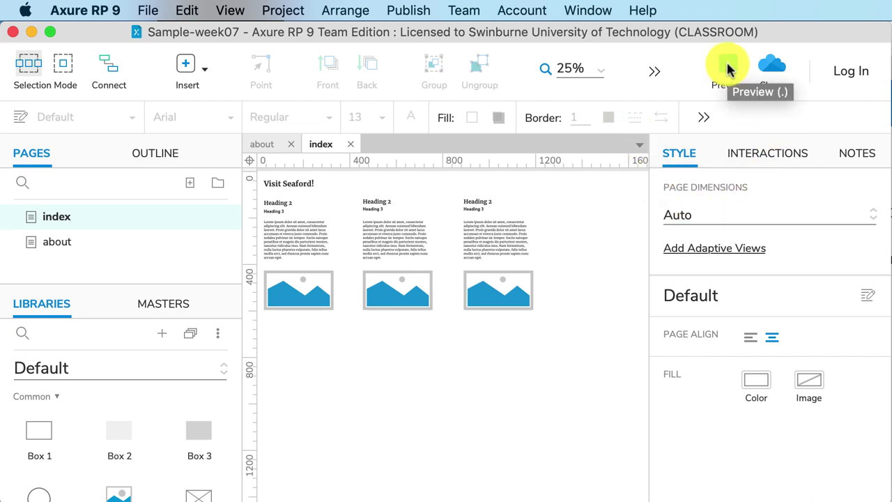
Preview the index page in Safari, move the window to the left edge, and zoom out twice
{"action": "left_click", "coordinate": [727, 67]}
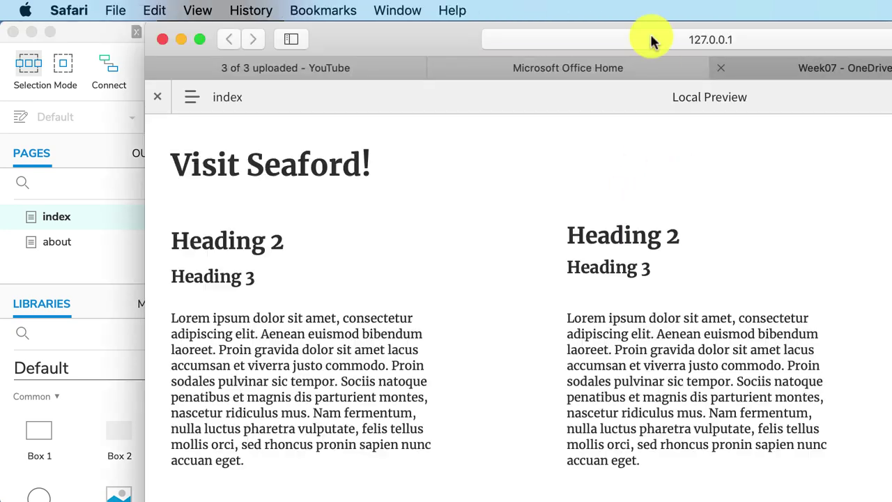
{"action": "left_click_drag", "start_coordinate": [450, 34], "coordinate": [296, 39]}
{"action": "key", "text": "super+minus"}
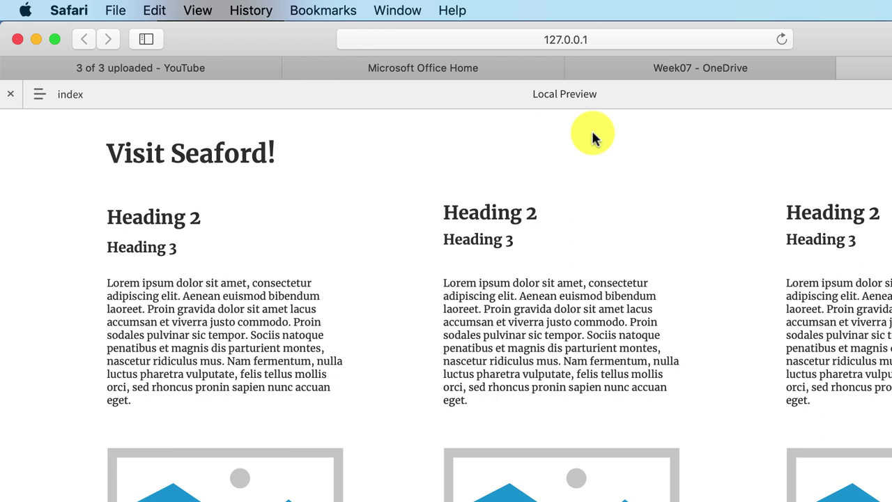
{"action": "key", "text": "super+minus"}
{"action": "key", "text": "super+minus"}
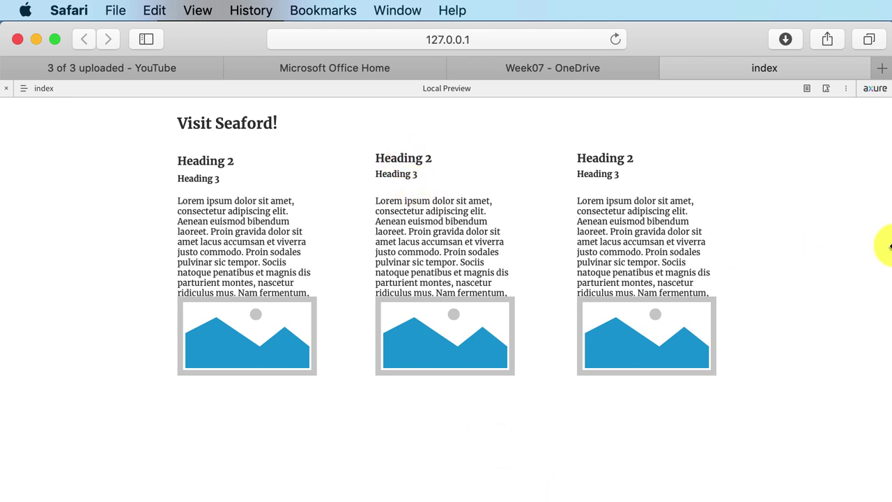
Narrow and rewiden the Safari window to check how the page reflows, then return to Axure
{"action": "left_click_drag", "start_coordinate": [889, 245], "coordinate": [453, 225]}
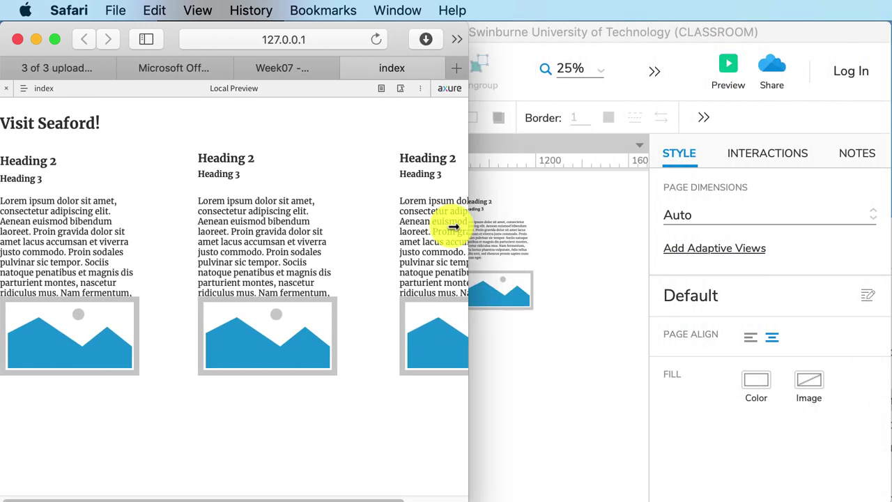
{"action": "left_click_drag", "start_coordinate": [395, 228], "coordinate": [565, 221]}
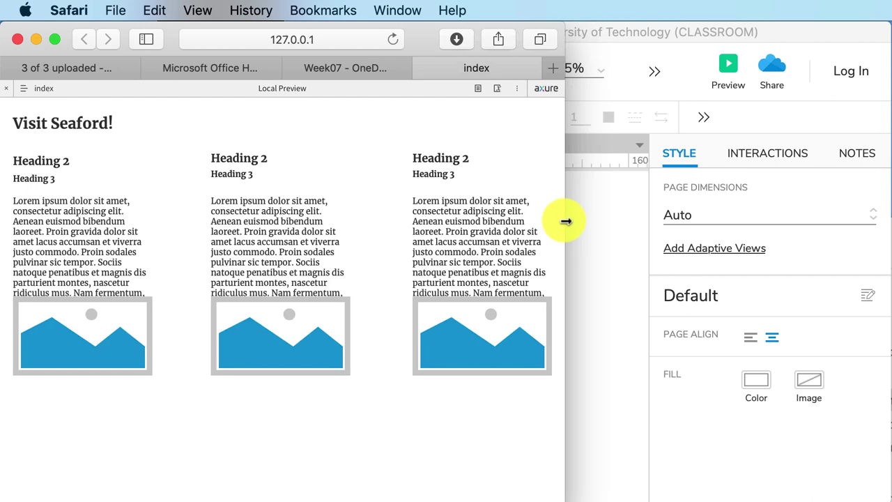
{"action": "left_click_drag", "start_coordinate": [565, 220], "coordinate": [888, 235]}
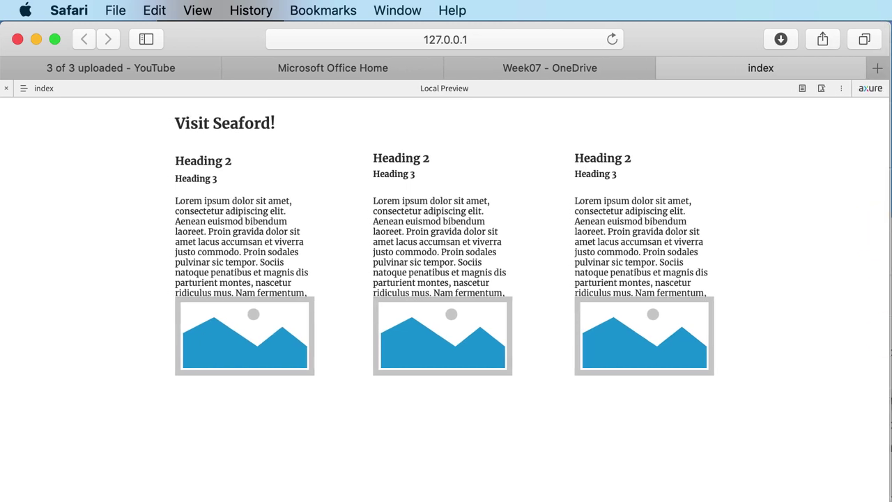
{"action": "key", "text": "super+Tab"}
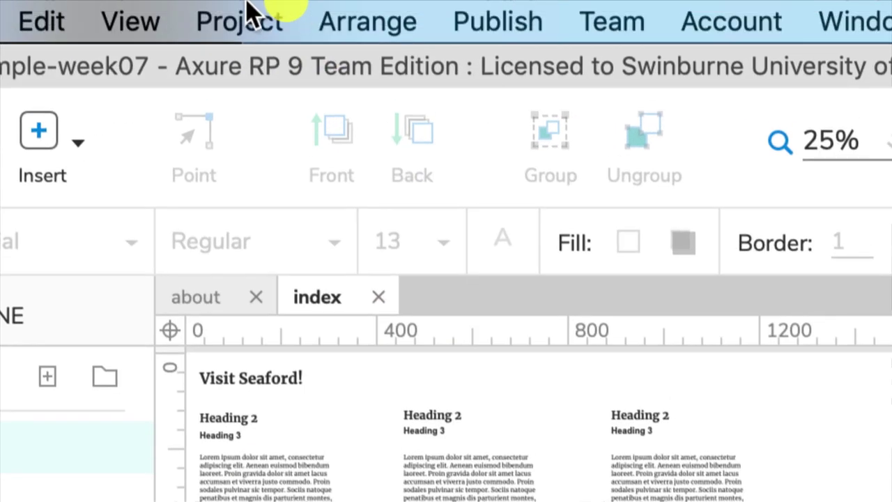
Add a new set in Project > Adaptive View Sets, browsing the screen-size presets without choosing one
{"action": "left_click", "coordinate": [286, 12]}
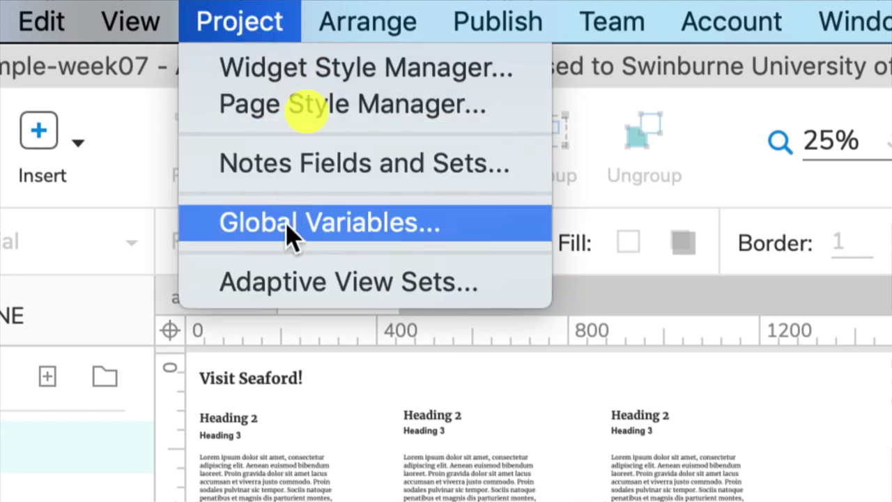
{"action": "left_click", "coordinate": [310, 282]}
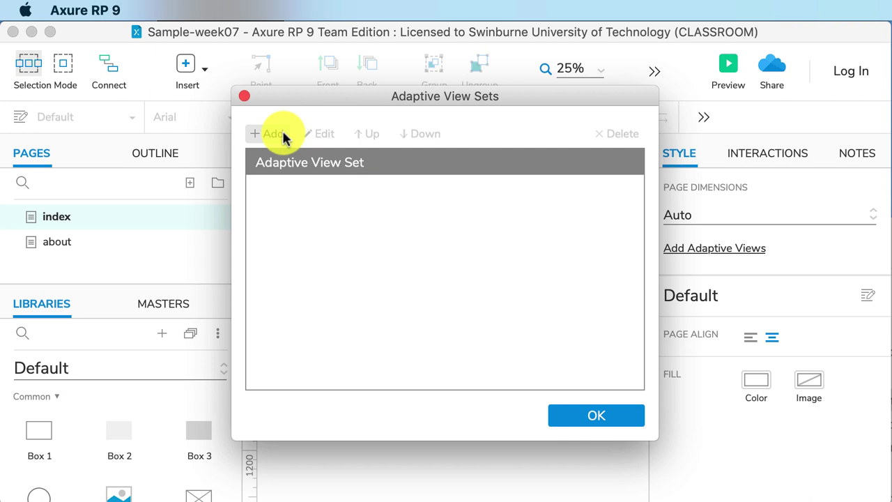
{"action": "left_click", "coordinate": [288, 161]}
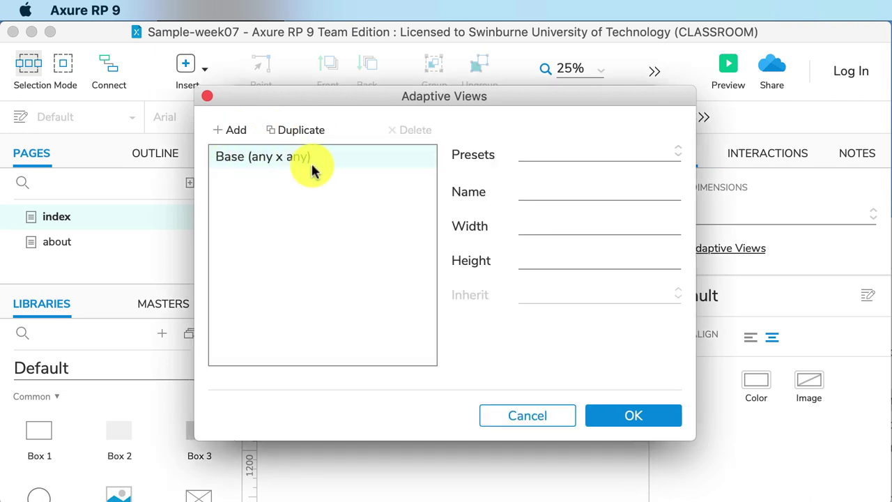
{"action": "left_click", "coordinate": [570, 157]}
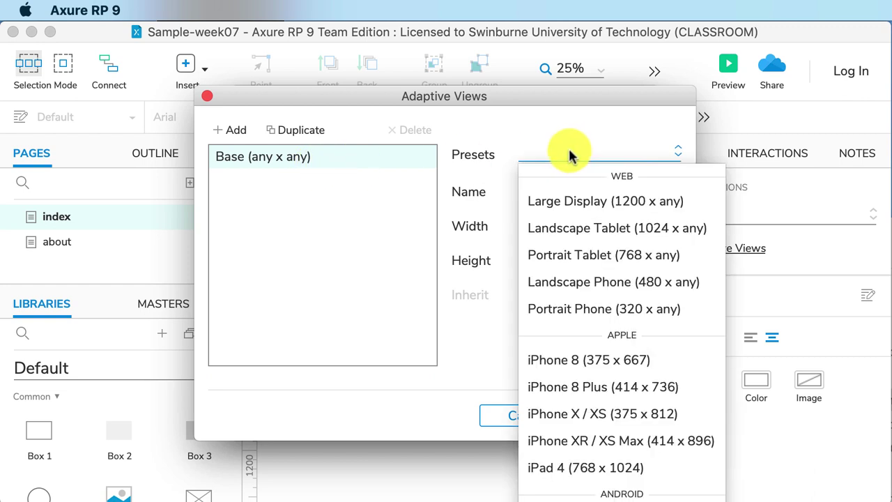
{"action": "left_click", "coordinate": [570, 154]}
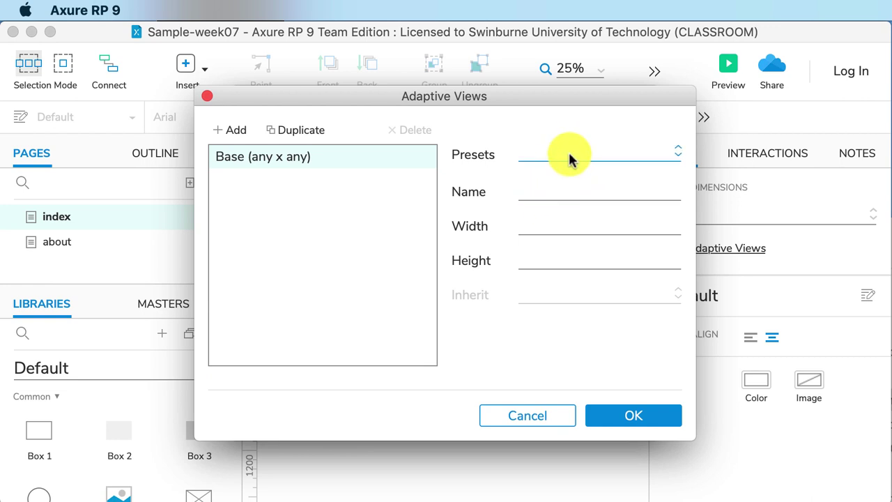
{"action": "left_click", "coordinate": [569, 158]}
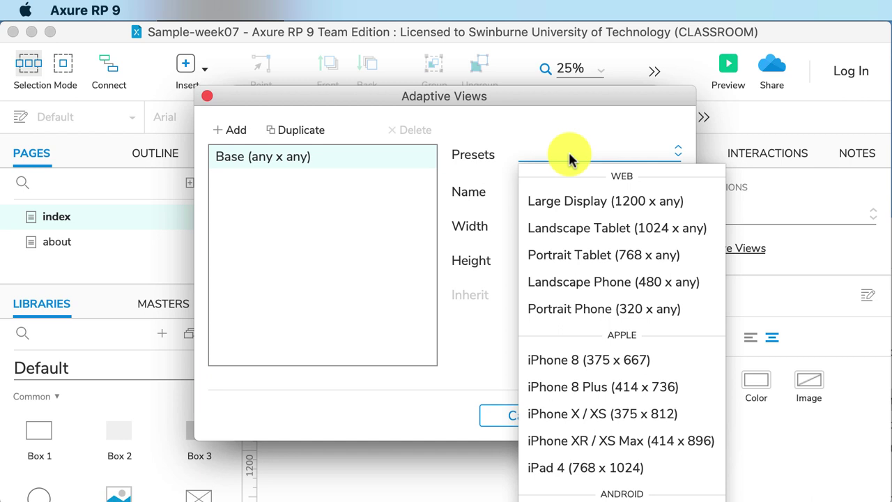
{"action": "left_click", "coordinate": [568, 155]}
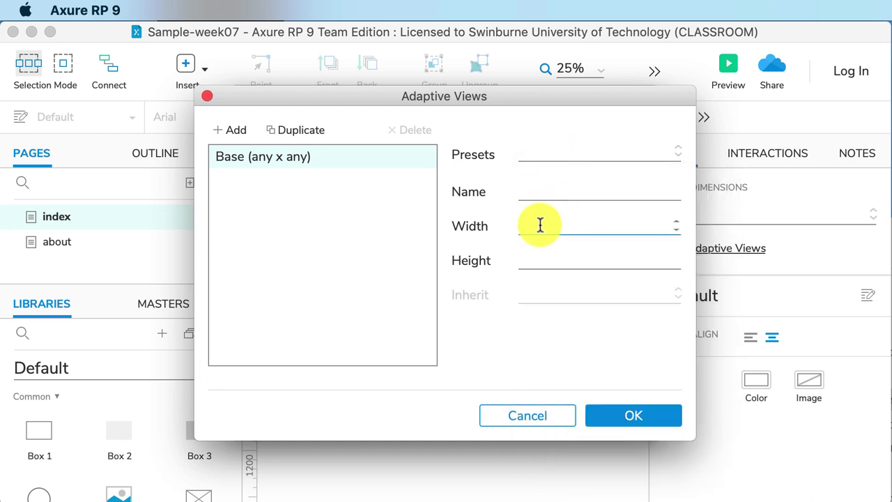
Rename the base view to Computer with a width of 1366
{"action": "left_click", "coordinate": [539, 193]}
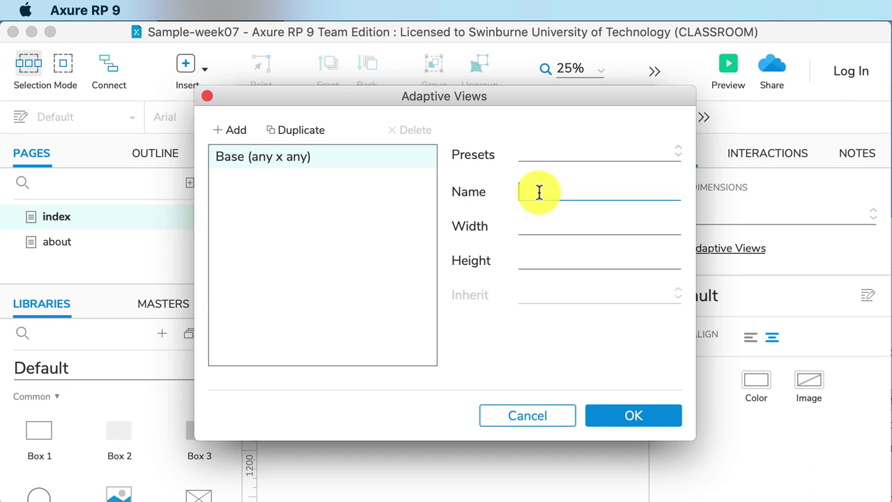
{"action": "type", "text": "Computer"}
{"action": "left_click", "coordinate": [551, 227]}
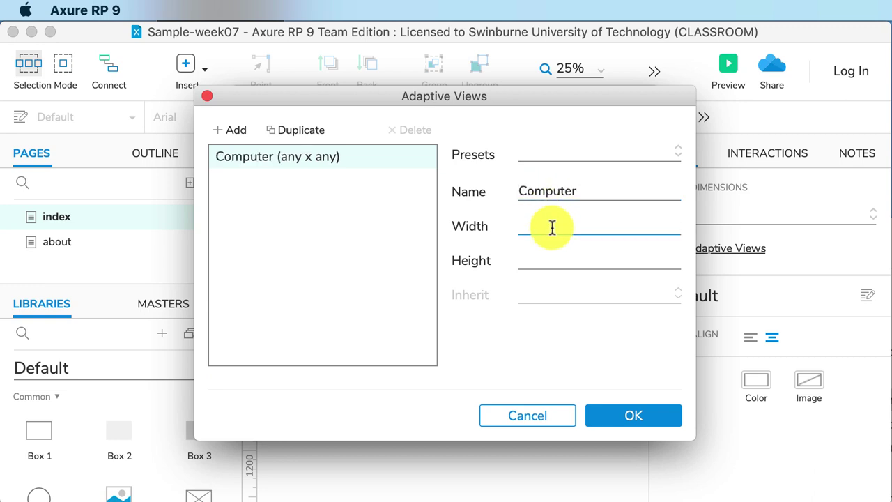
{"action": "type", "text": "1366"}
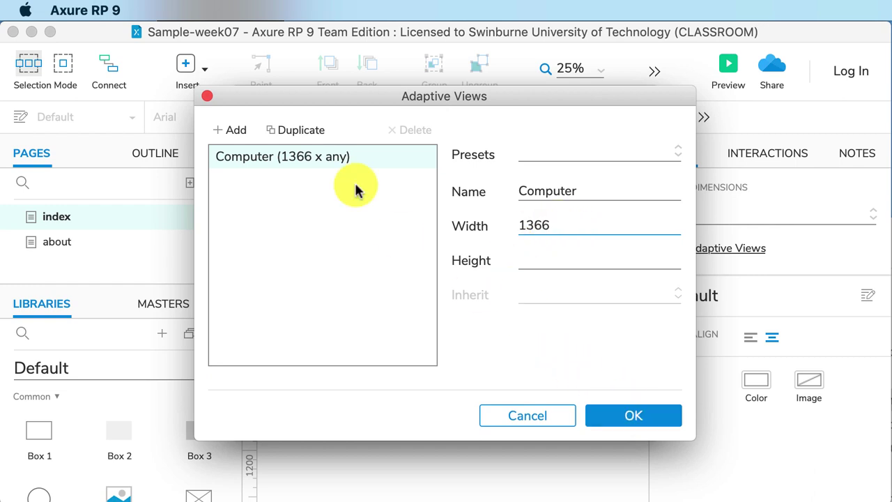
Add a second view named Mobile with width 768 and confirm the set
{"action": "left_click", "coordinate": [232, 129]}
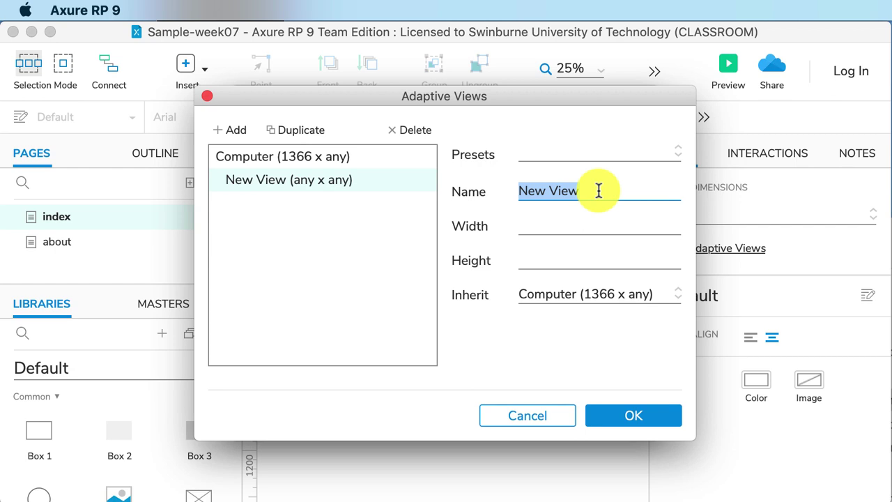
{"action": "type", "text": "Mobile"}
{"action": "left_click", "coordinate": [597, 219]}
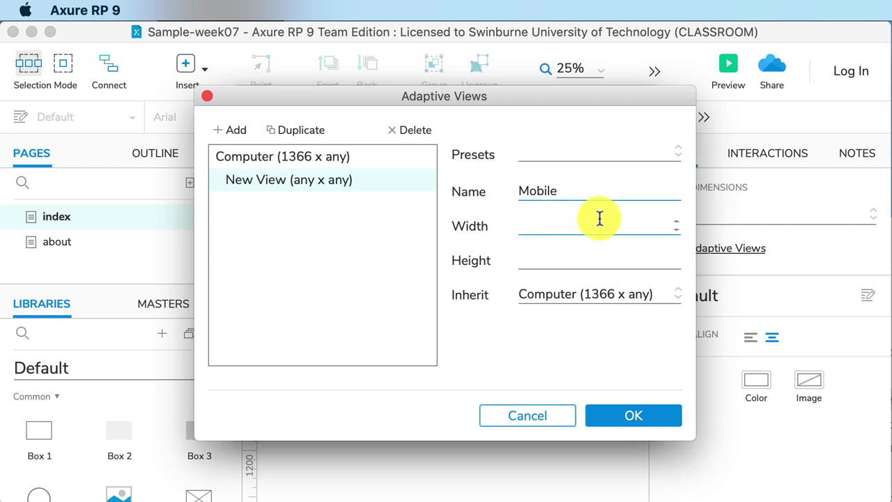
{"action": "type", "text": "768"}
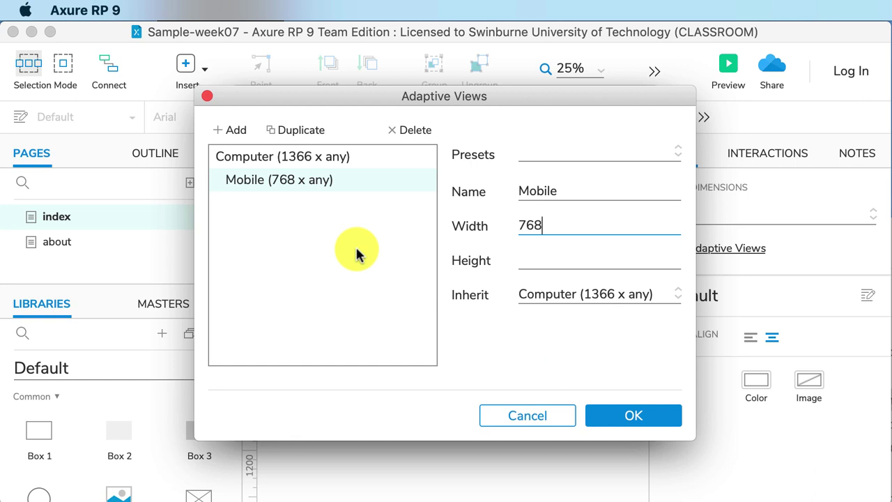
{"action": "left_click", "coordinate": [632, 416]}
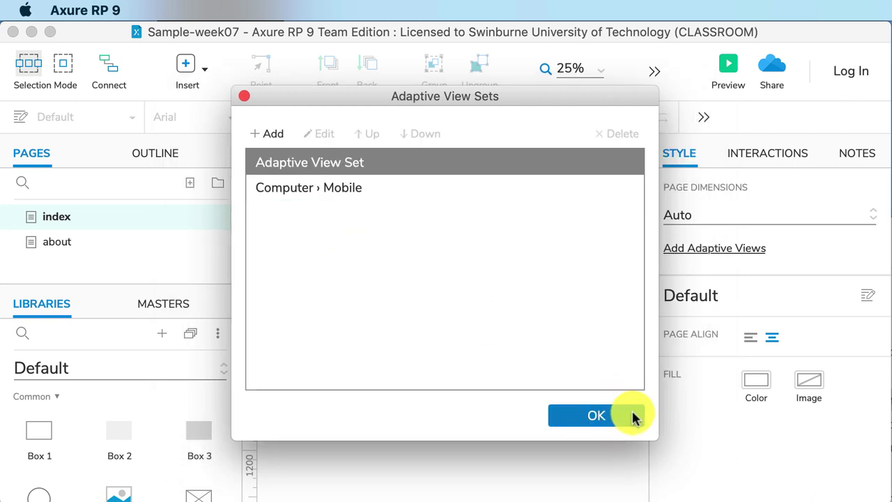
Choose the Computer › Mobile set and apply it to the index page from the Style pane
{"action": "left_click", "coordinate": [319, 193]}
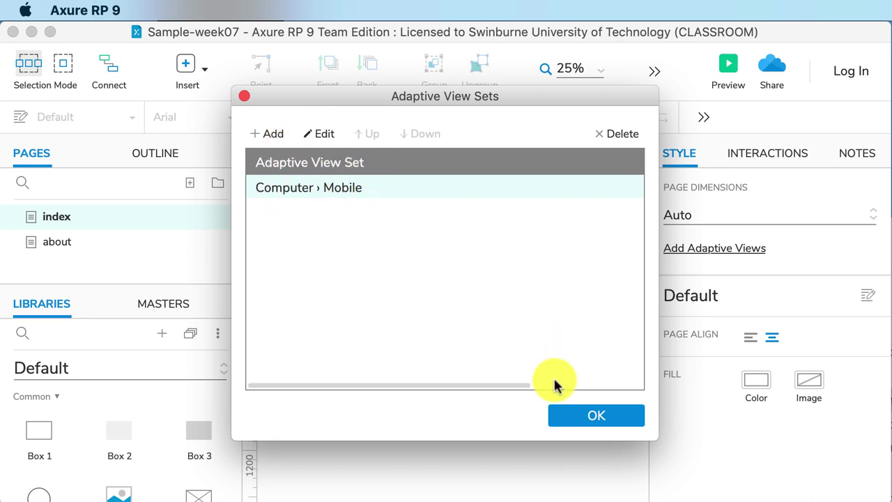
{"action": "left_click", "coordinate": [604, 416]}
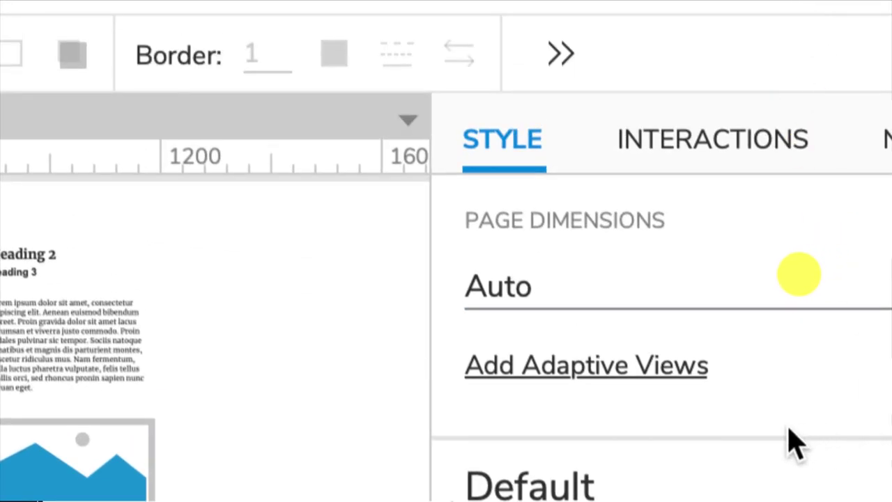
{"action": "left_click", "coordinate": [598, 386]}
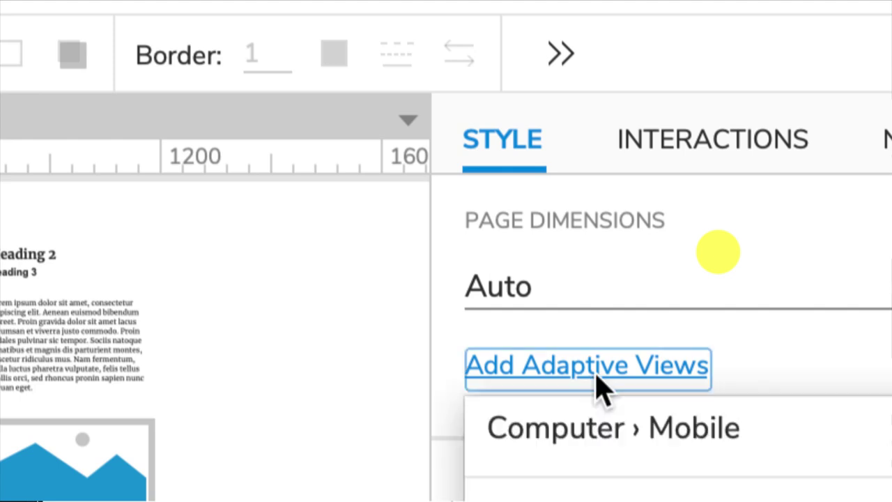
{"action": "left_click", "coordinate": [631, 446]}
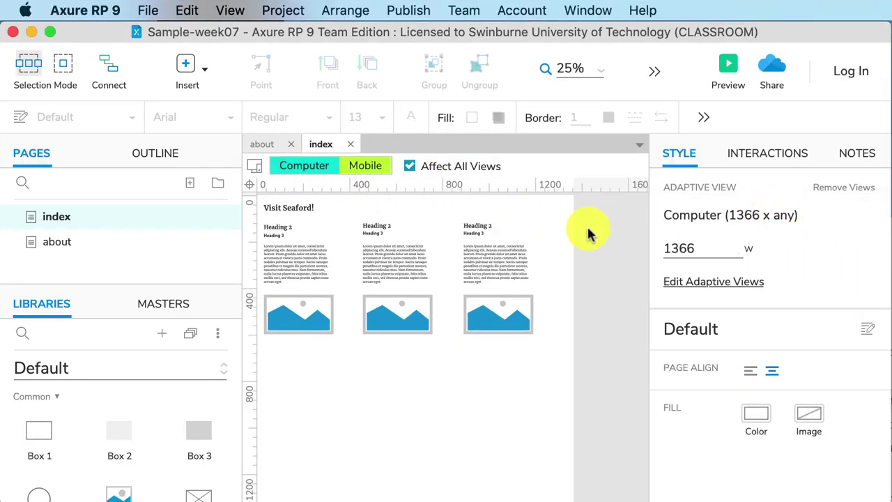
{"action": "left_click", "coordinate": [701, 254]}
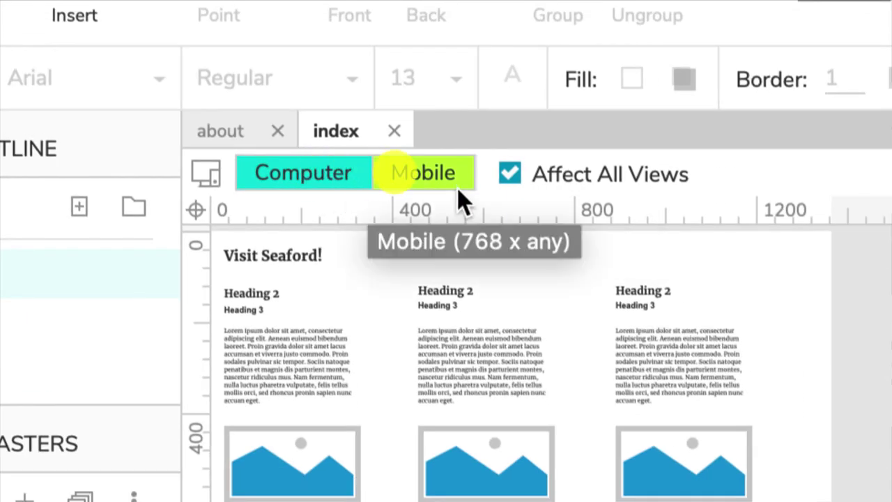
Turn off Affect All Views so edits apply only to the current view
{"action": "left_click", "coordinate": [510, 176]}
{"action": "left_click", "coordinate": [510, 175]}
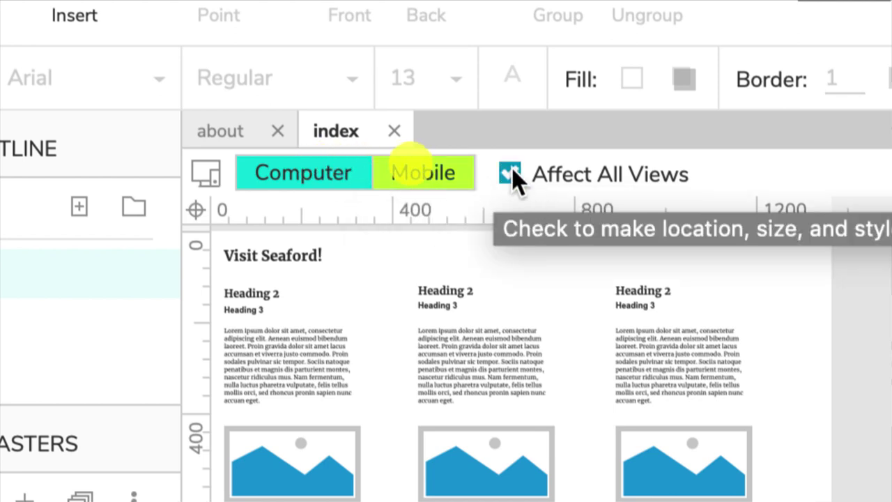
{"action": "left_click", "coordinate": [512, 178]}
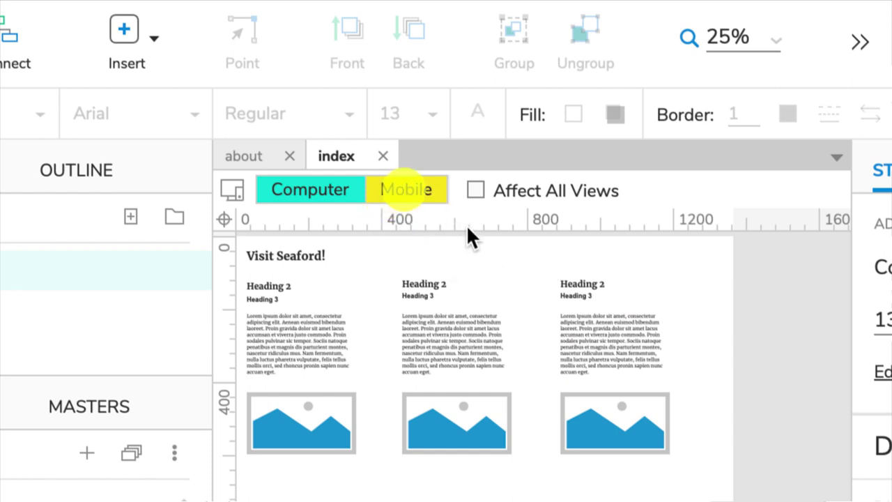
Switch between the Mobile and Computer views, ending on the Mobile 768 view
{"action": "left_click", "coordinate": [397, 190]}
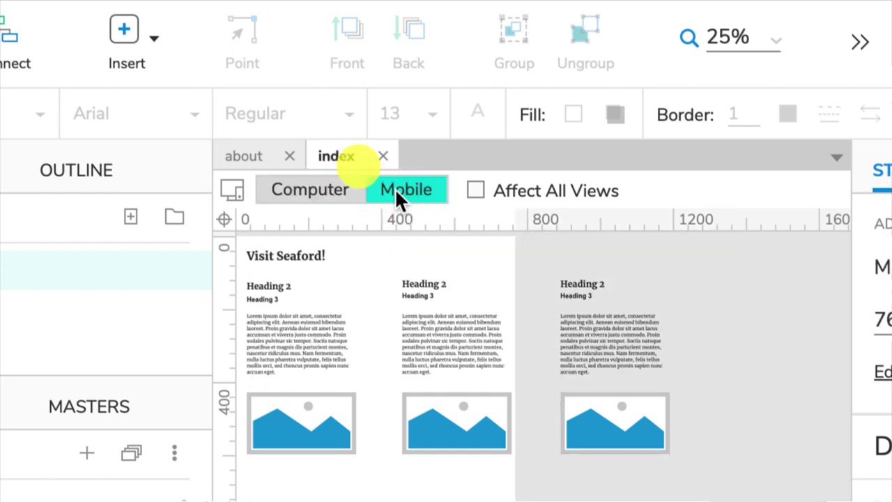
{"action": "left_click", "coordinate": [336, 190]}
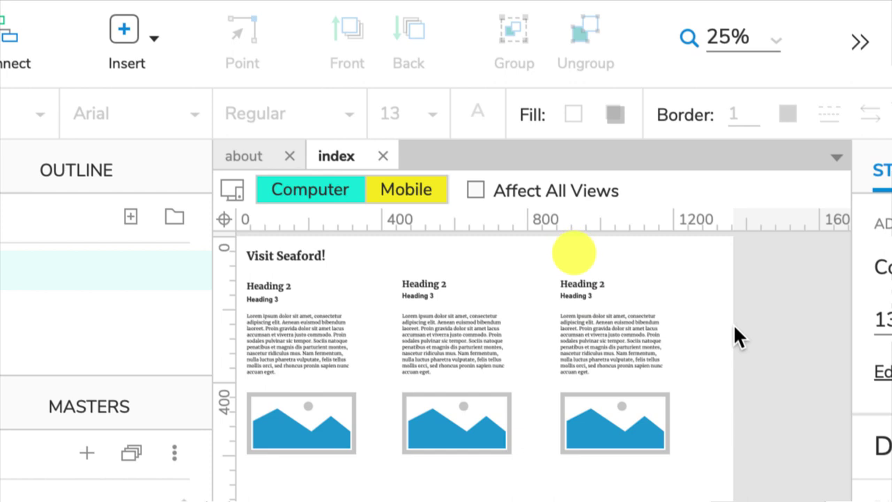
{"action": "left_click", "coordinate": [401, 188]}
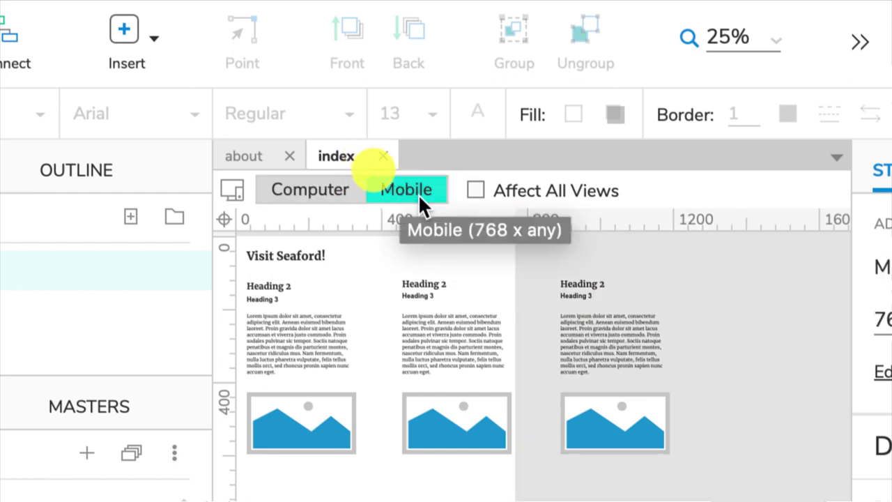